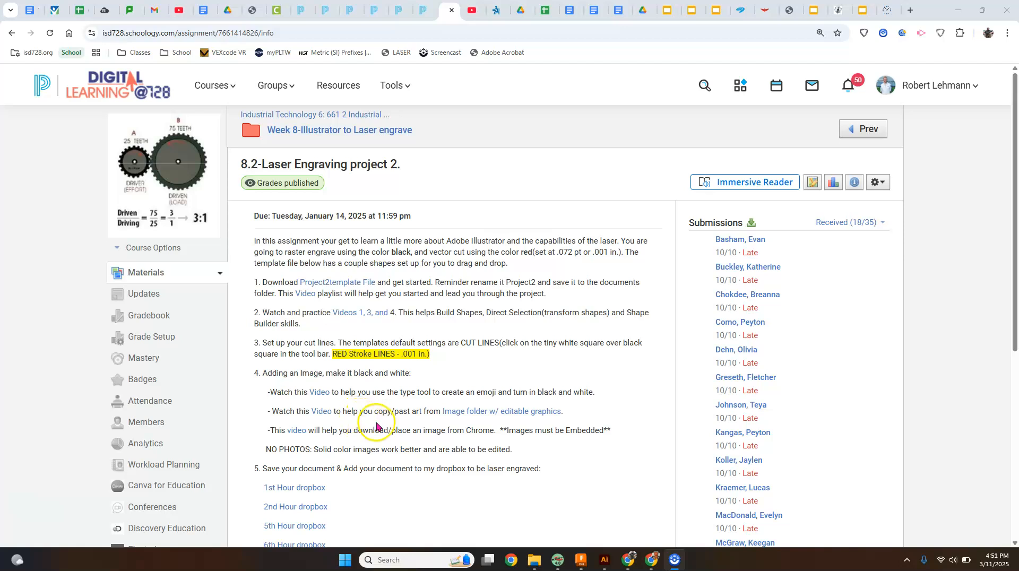
Step: Switch to Illustrator and the Pro2 demo document with the two tag outlines
left_click(605, 562)
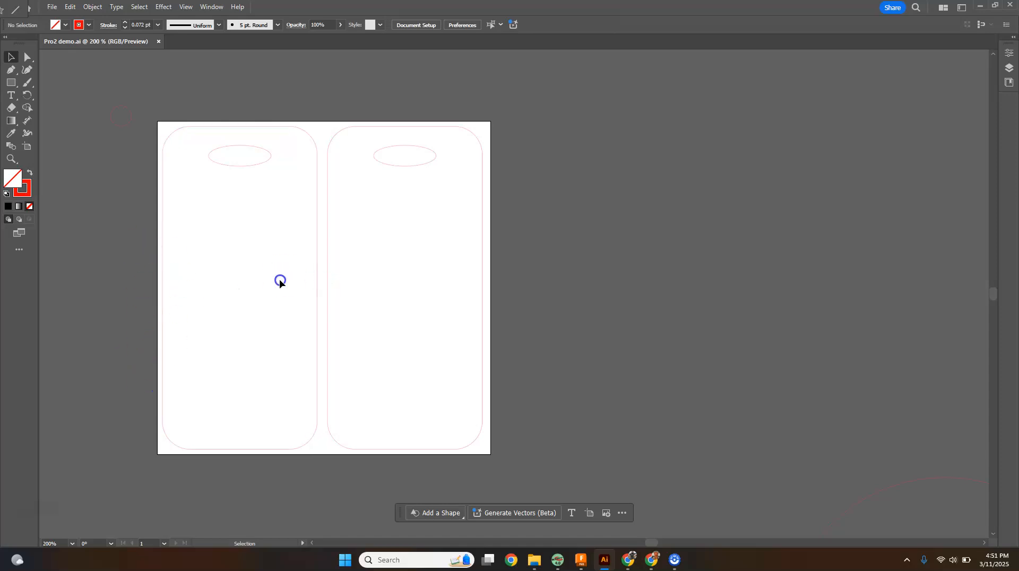
left_click(369, 164)
left_click(102, 137)
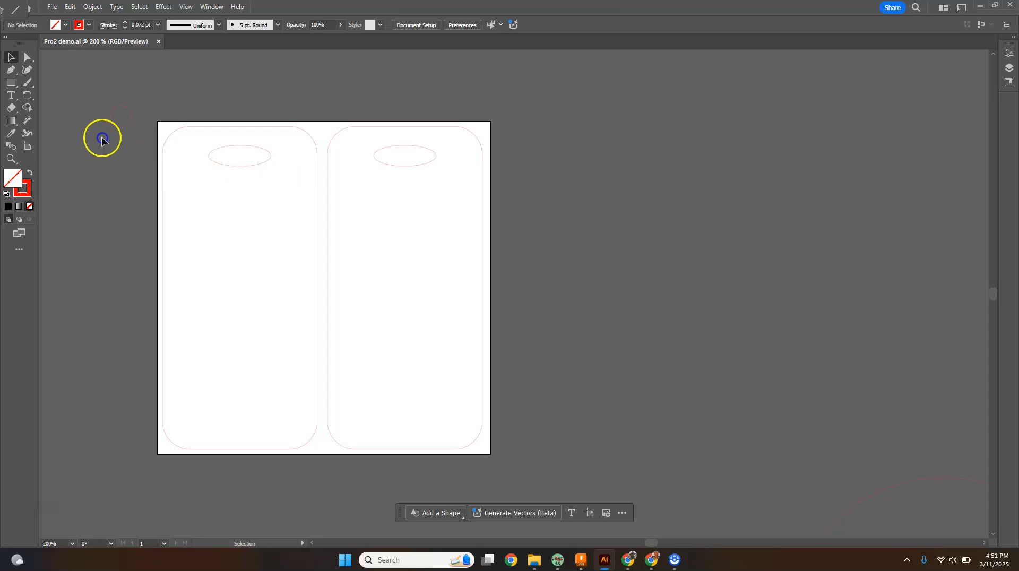
Step: Place a point text object beside the artboard with the Type tool and delete its placeholder text
left_click(9, 95)
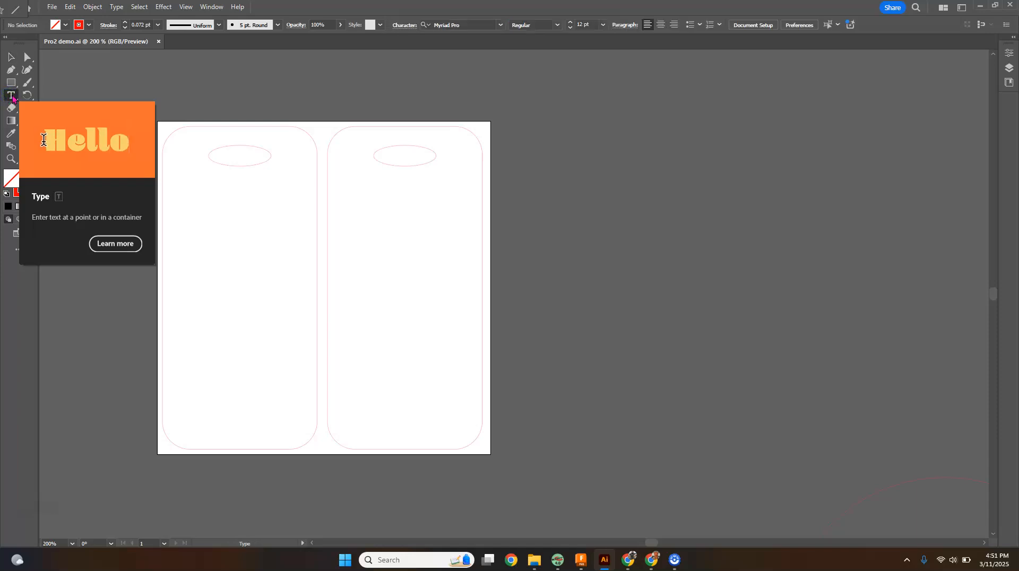
left_click(549, 143)
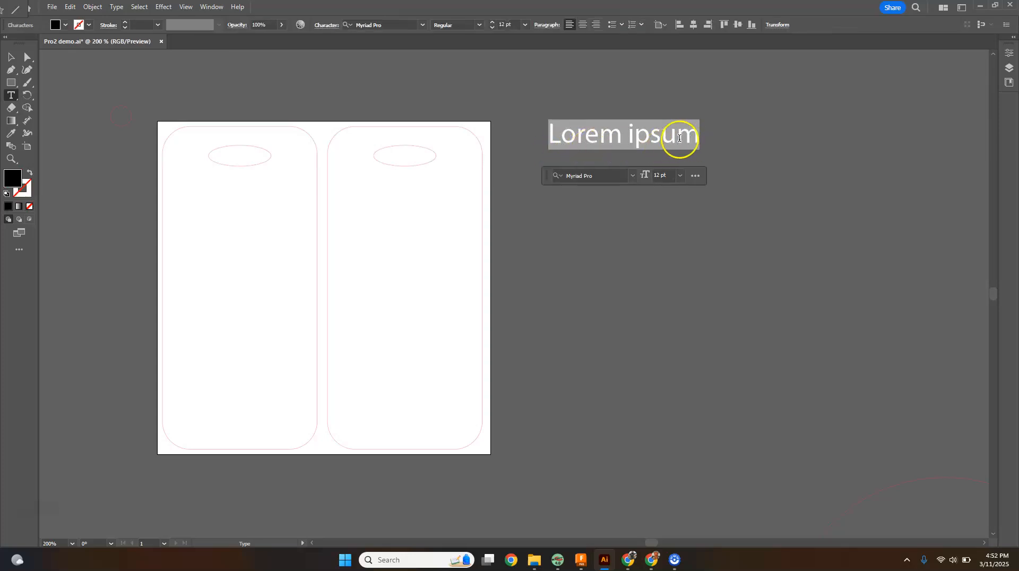
key("BackSpace")
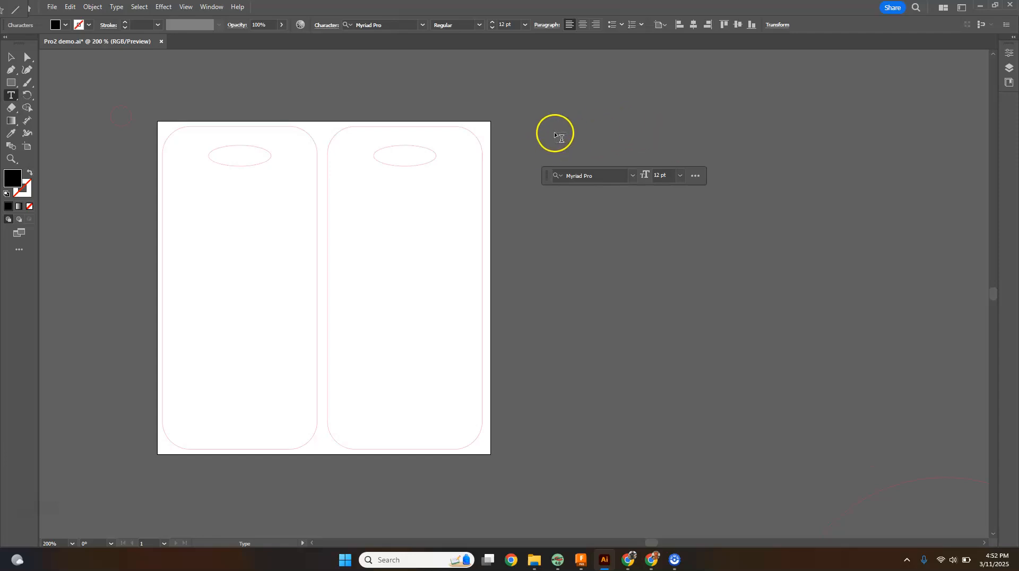
Step: Set the font to EmojiOne and insert the smiling face with sunglasses glyph
left_click(632, 177)
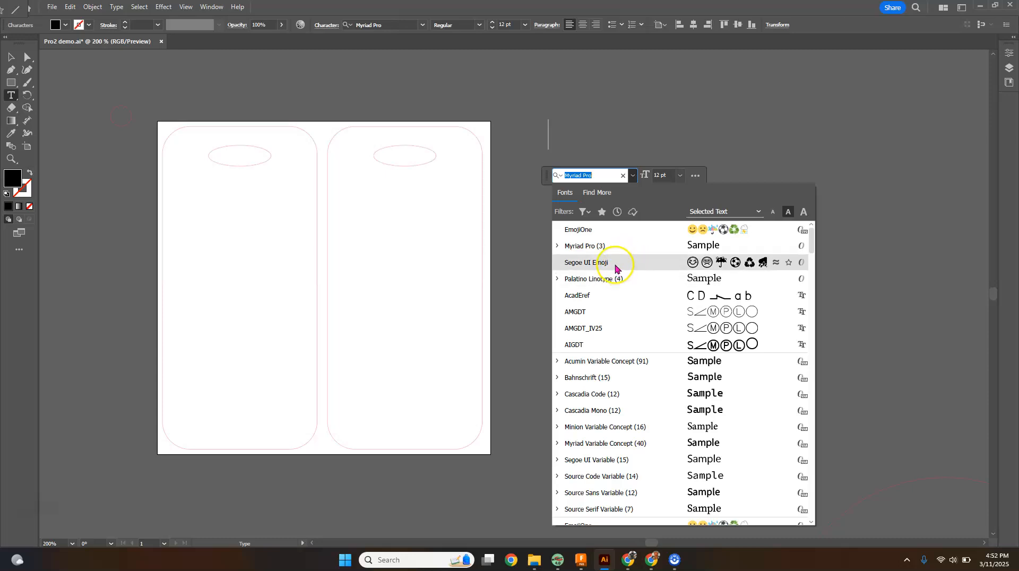
left_click(608, 232)
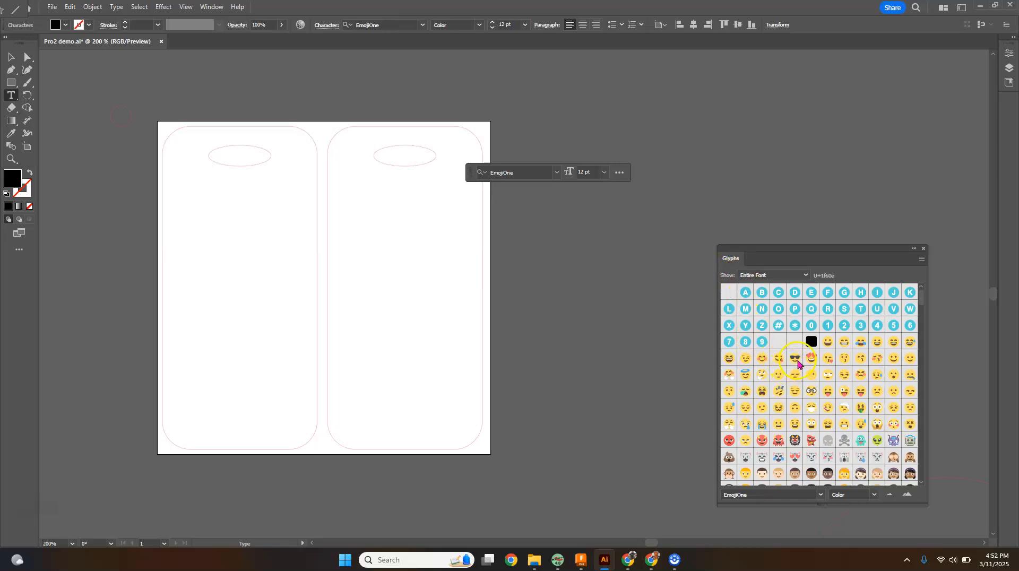
double_click(795, 361)
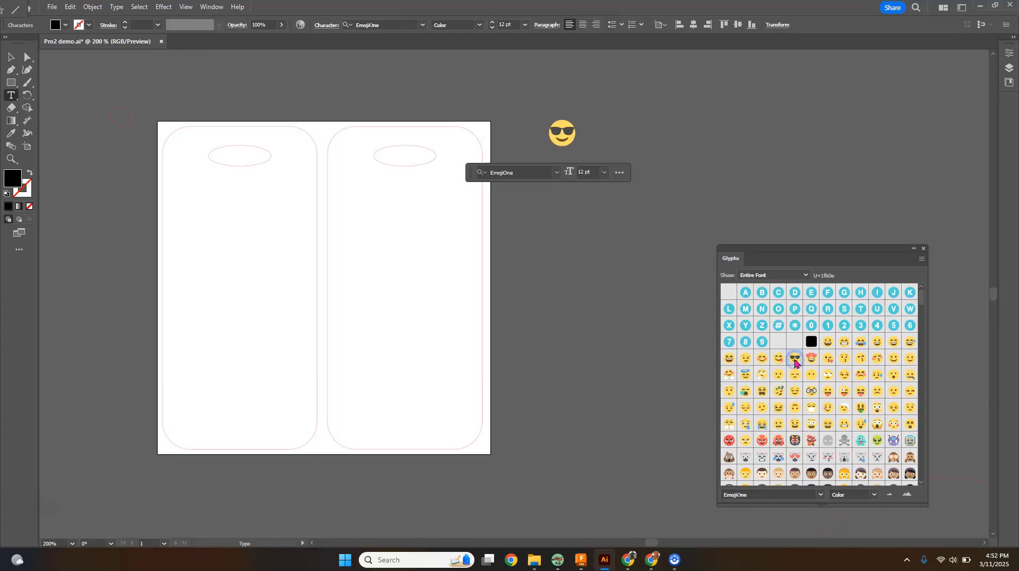
Step: Select the emoji text object and convert it to outlines
left_click(589, 159)
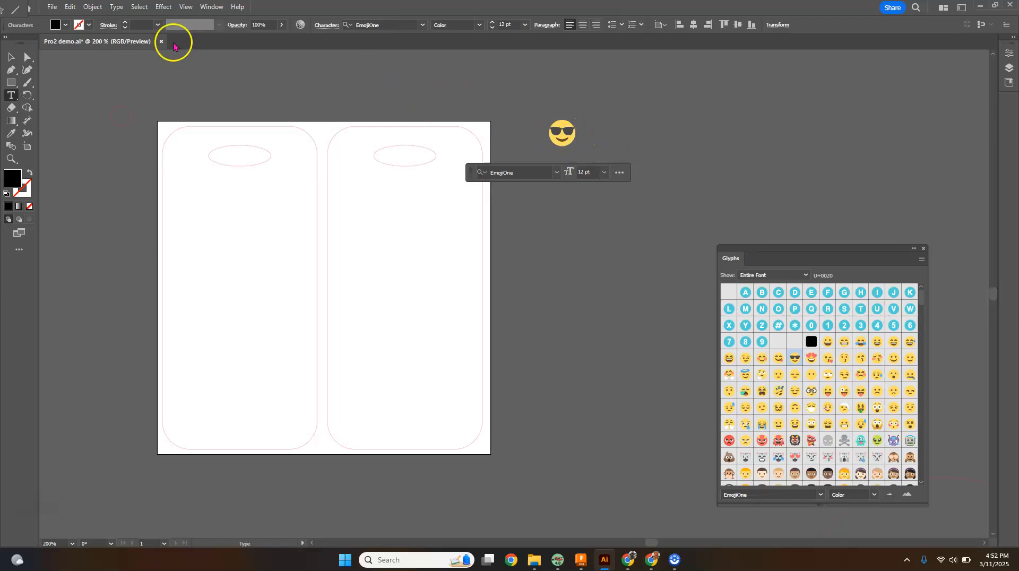
left_click(8, 58)
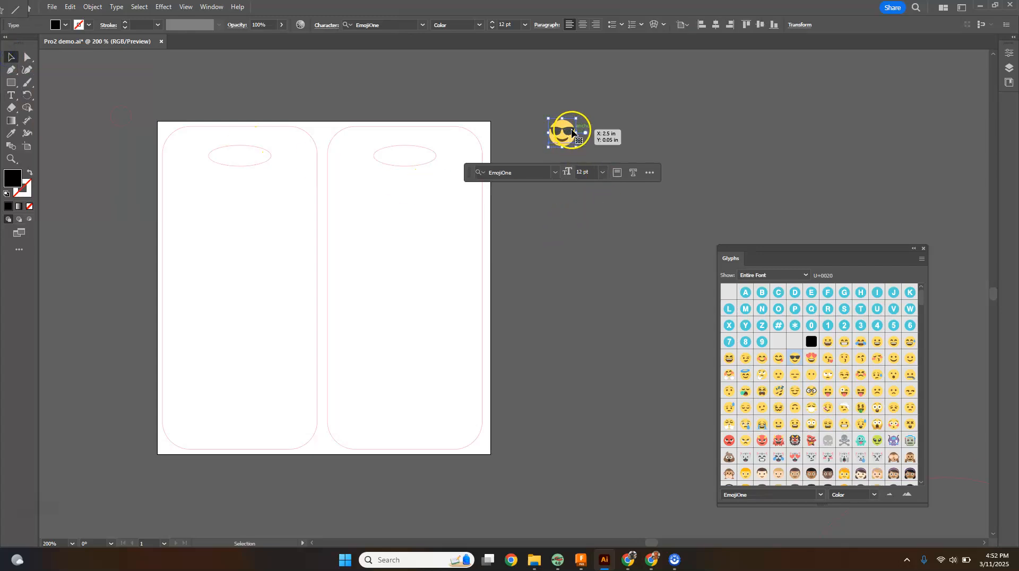
scroll(571, 139, "up", 2)
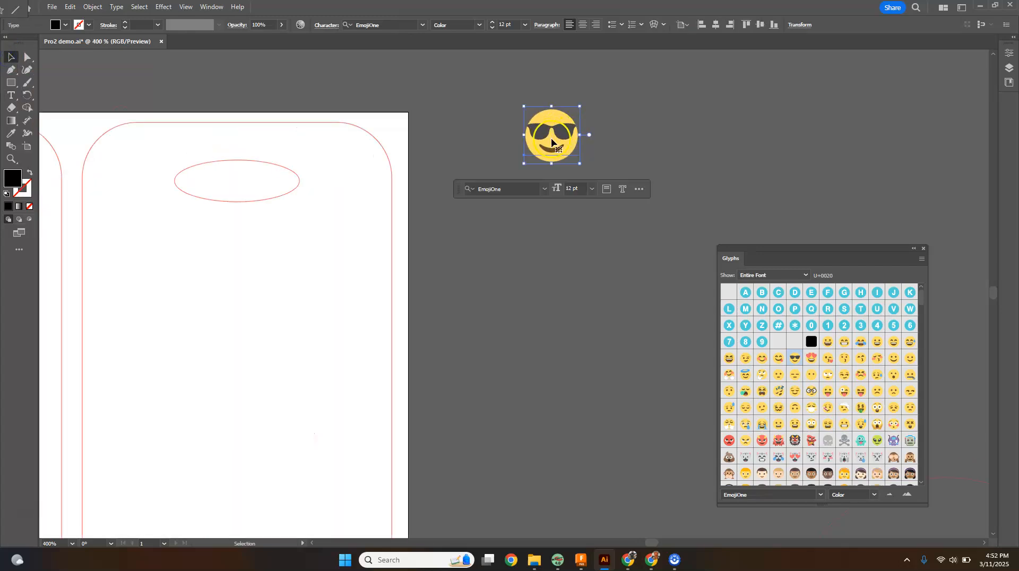
right_click(552, 140)
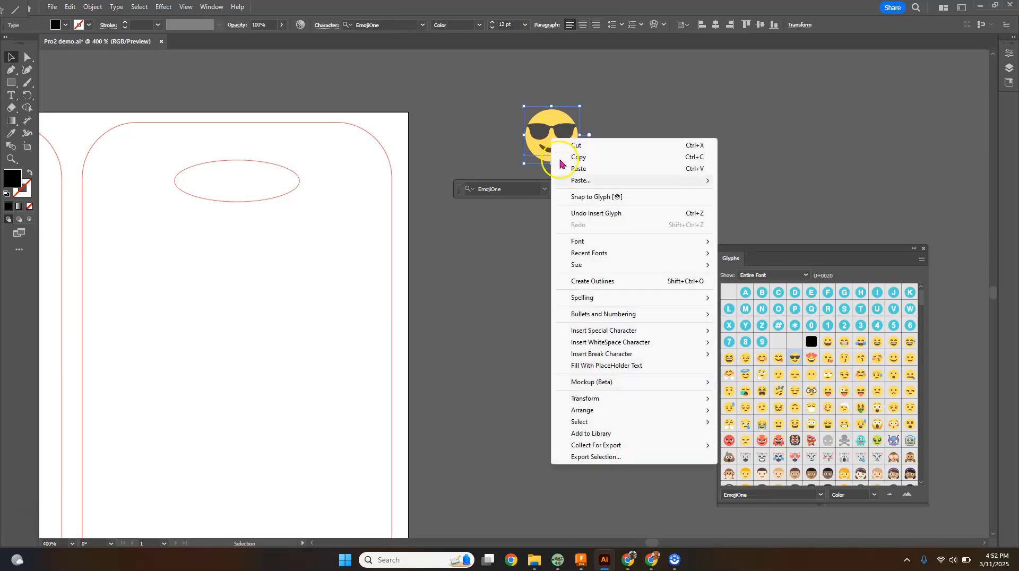
left_click(589, 285)
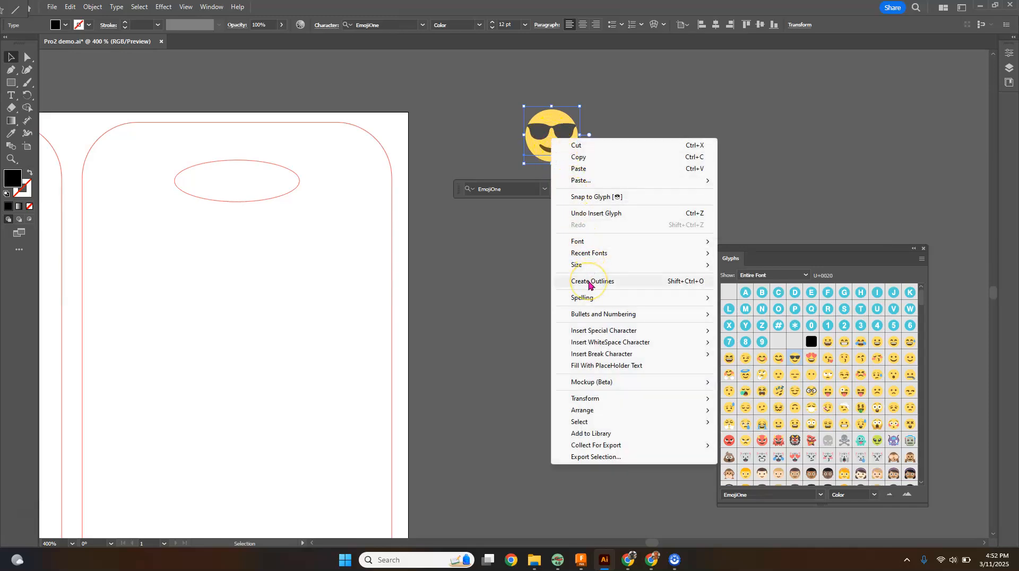
left_click(595, 280)
left_click(599, 282)
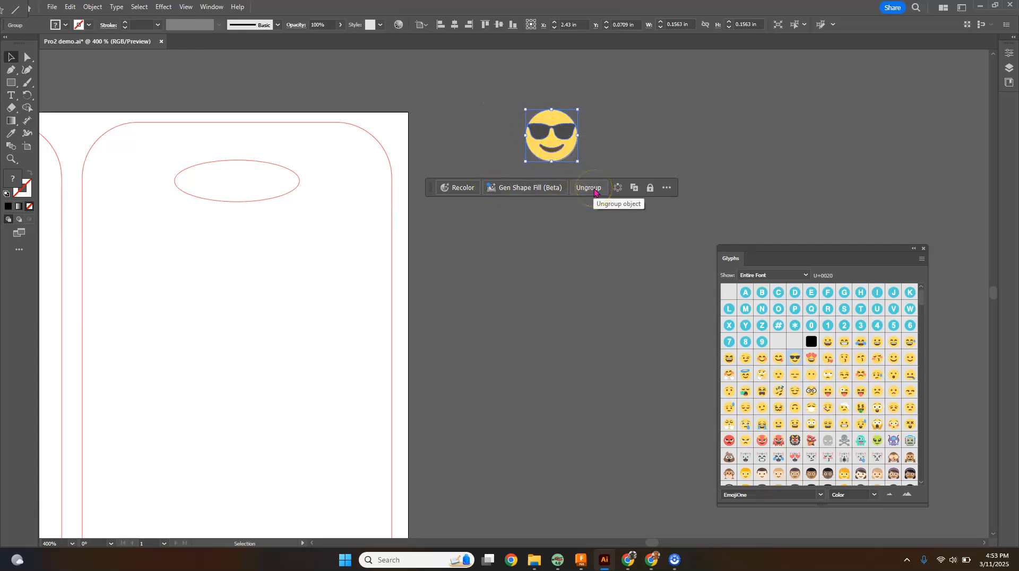
Step: Ungroup the outlined emoji into separate paths, then deselect it
left_click(555, 143)
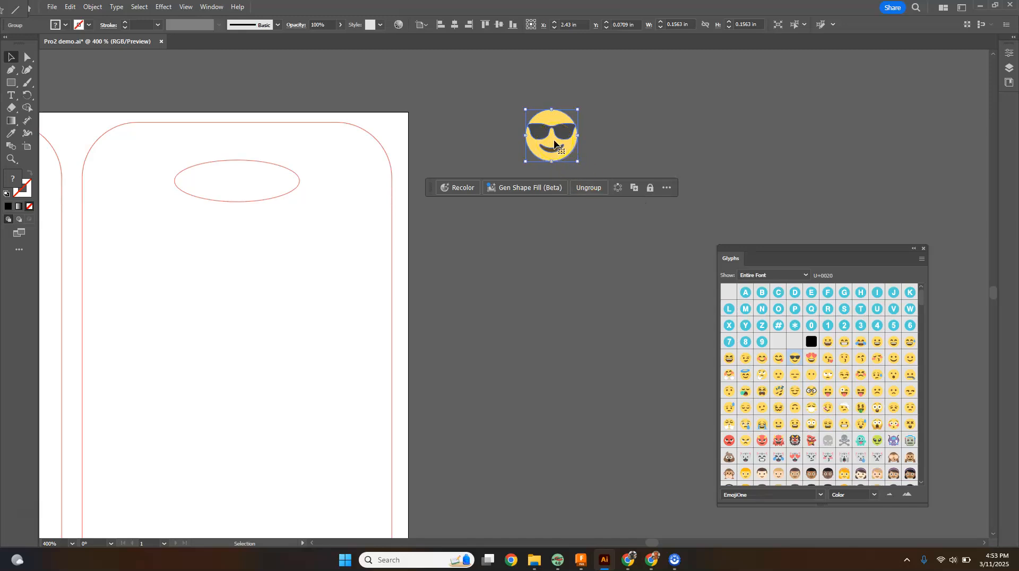
right_click(555, 143)
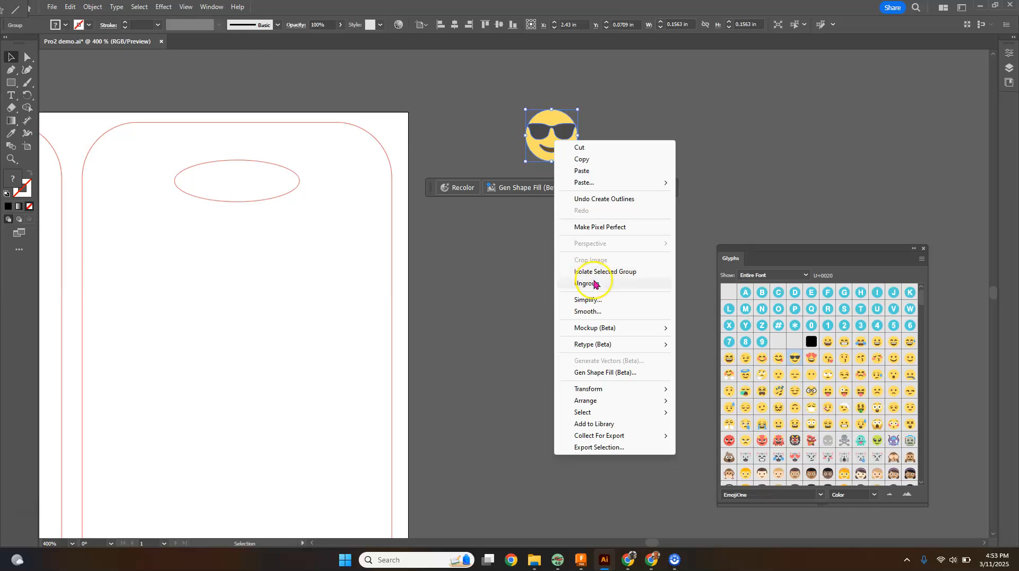
left_click(590, 282)
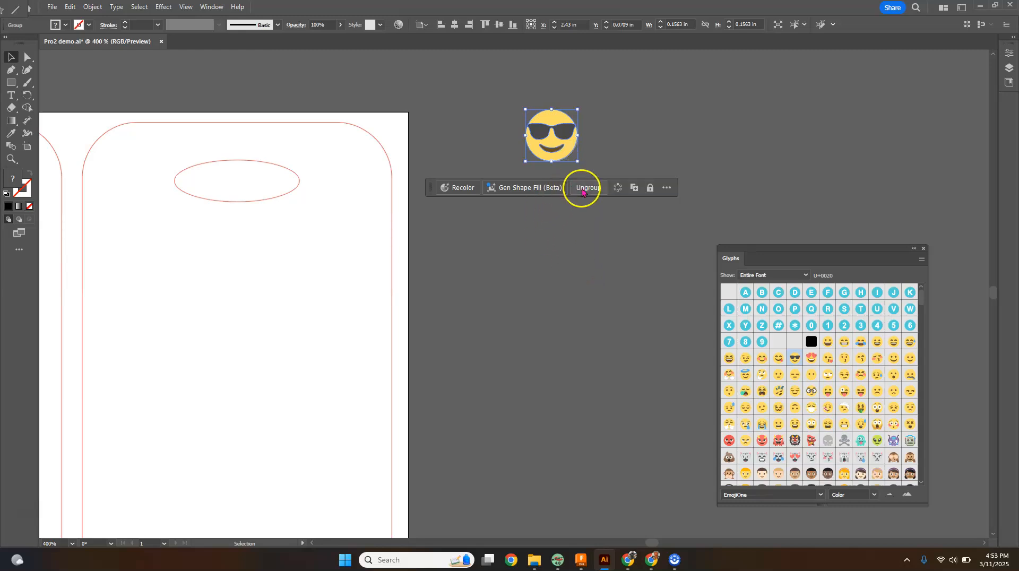
right_click(551, 143)
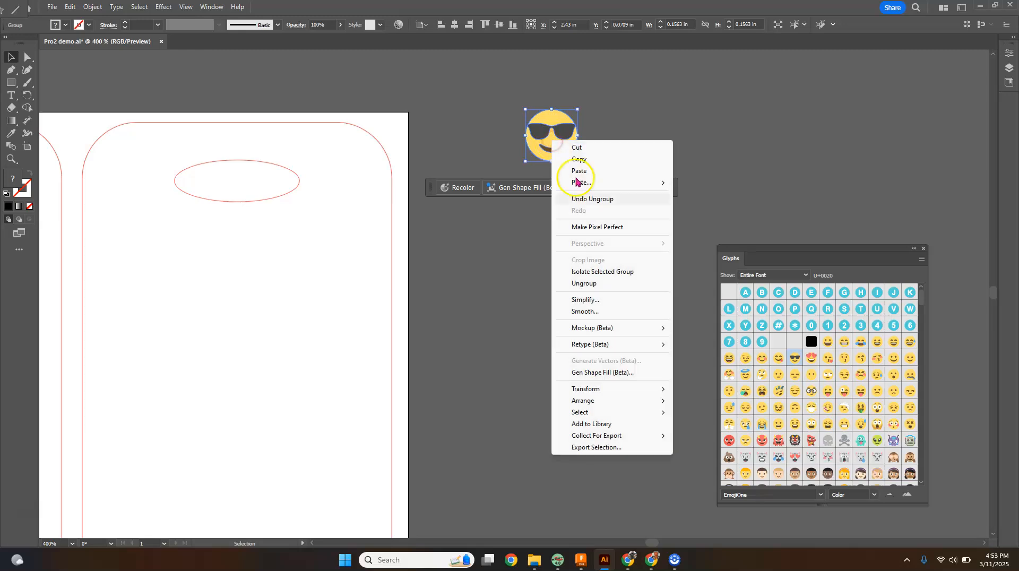
left_click(591, 283)
left_click(593, 190)
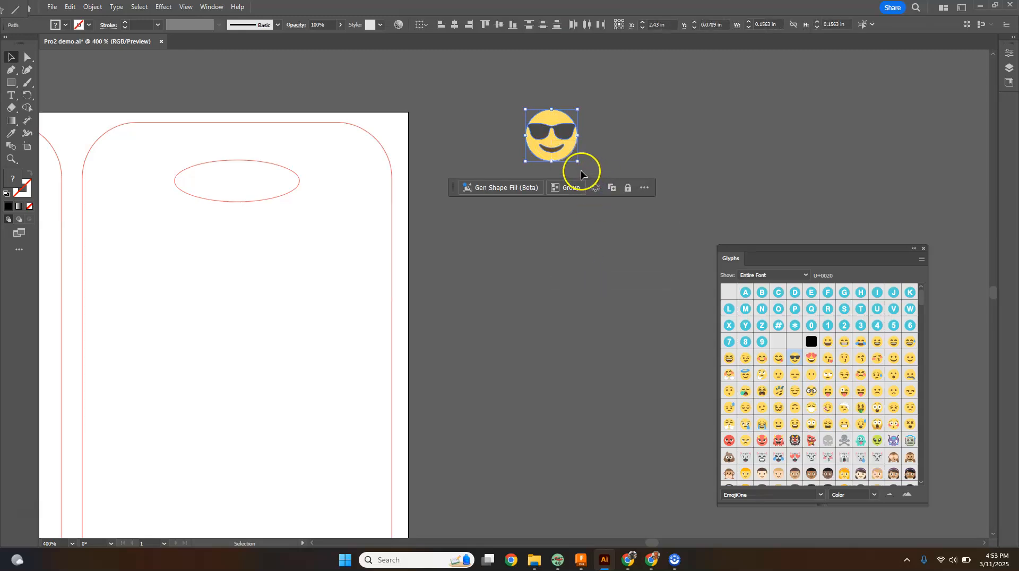
left_click(610, 154)
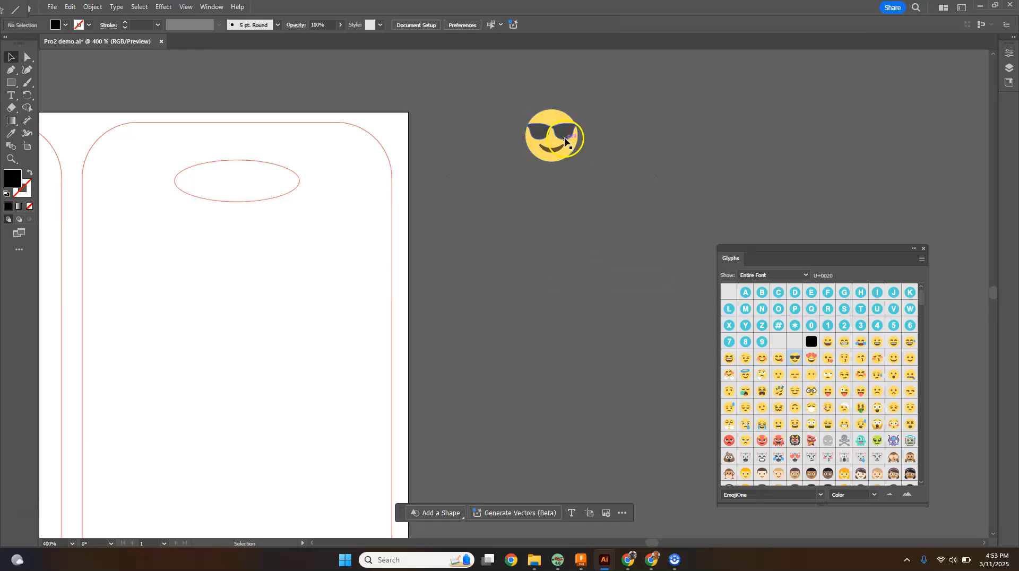
left_click(657, 153)
Step: Select the sunglasses lens shape and set its fill to black
left_click(566, 138)
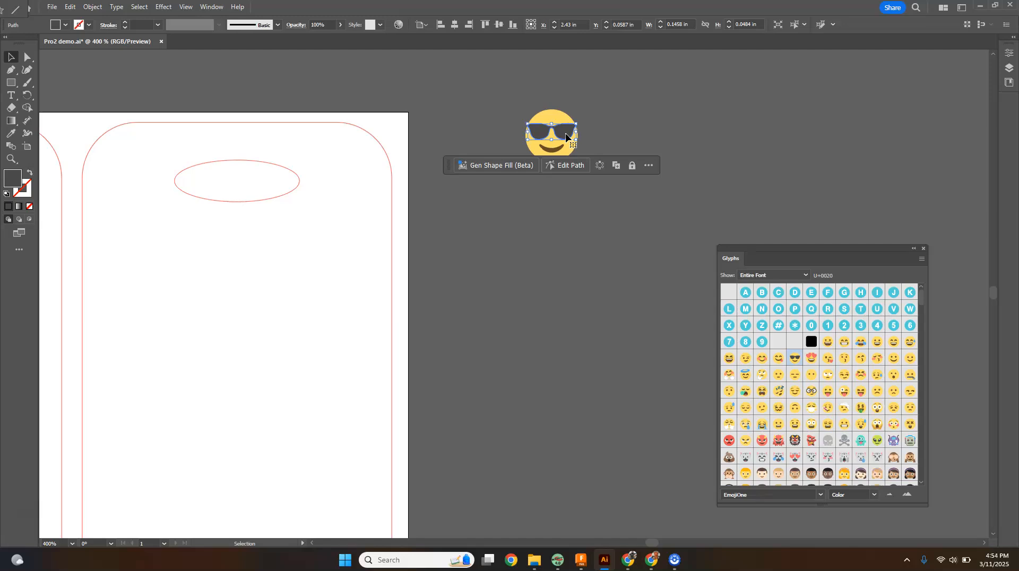
left_click(562, 140)
left_click(65, 25)
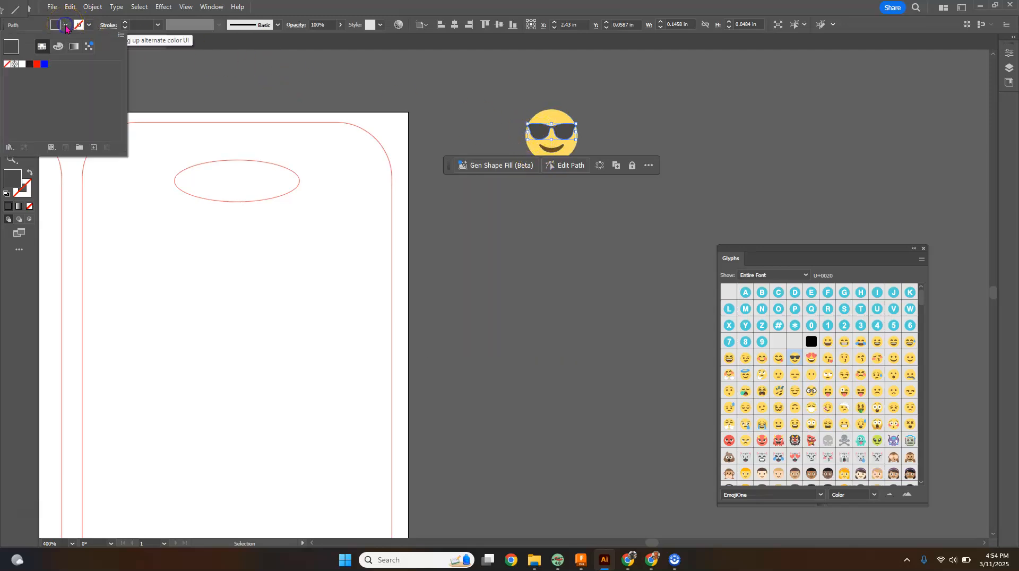
left_click(29, 65)
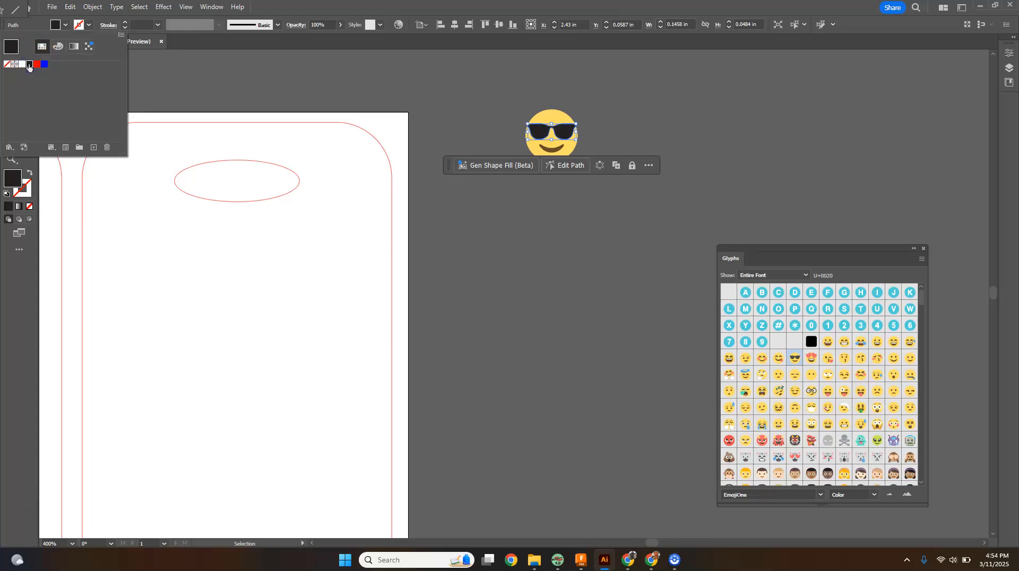
Step: Select the emoji's mouth shape and set its fill to black
left_click(448, 115)
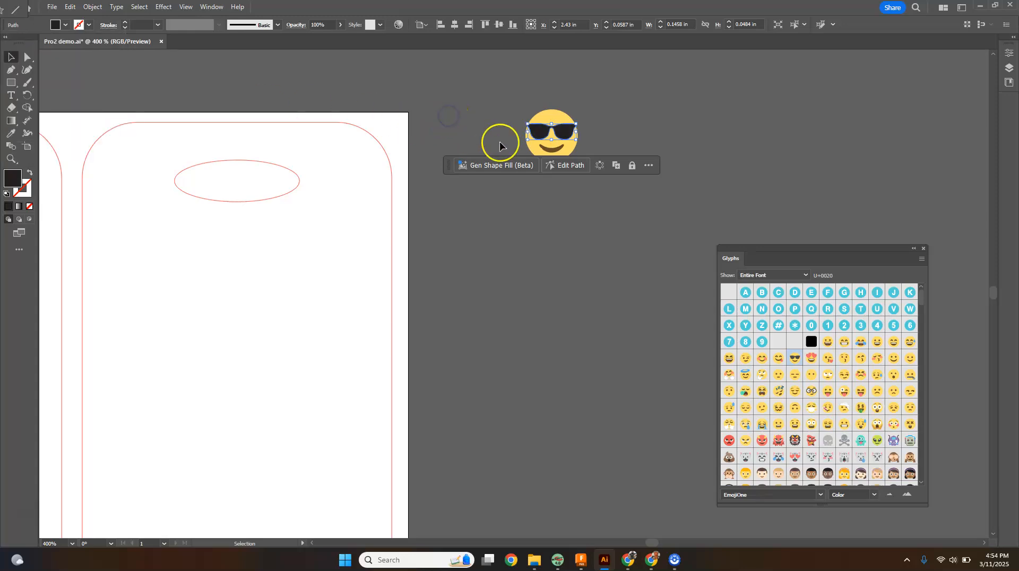
left_click(555, 150)
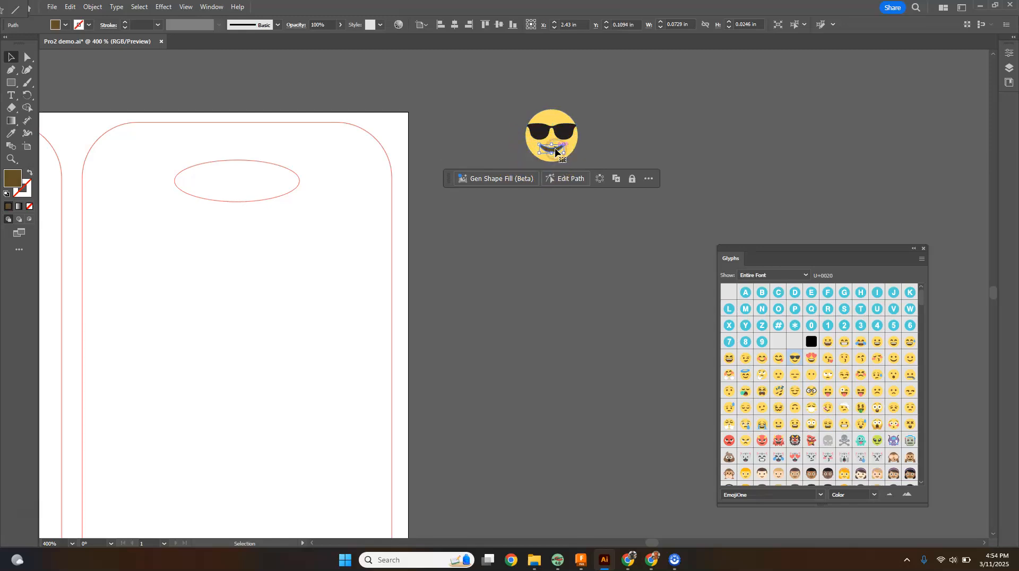
left_click(65, 25)
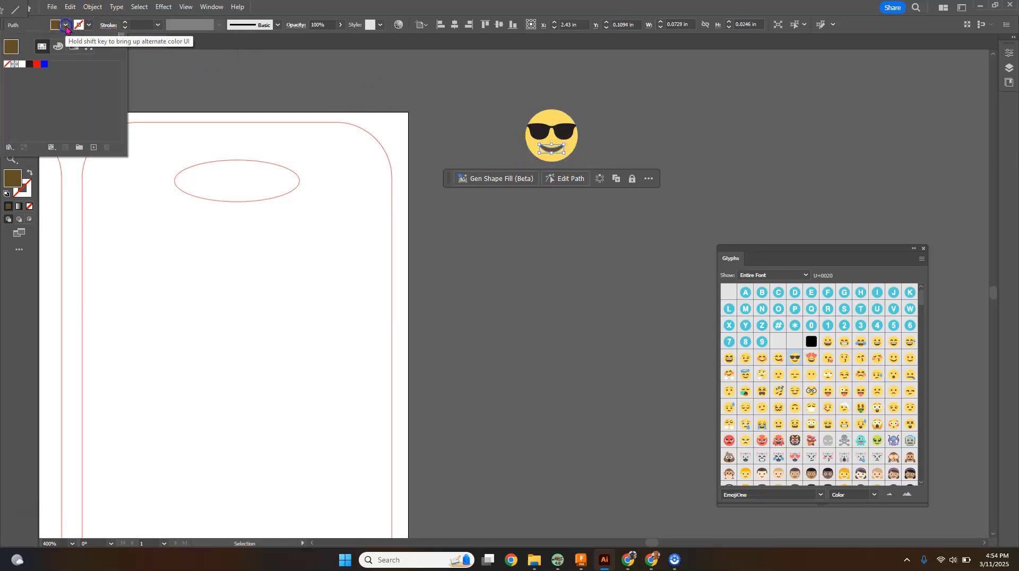
left_click(29, 63)
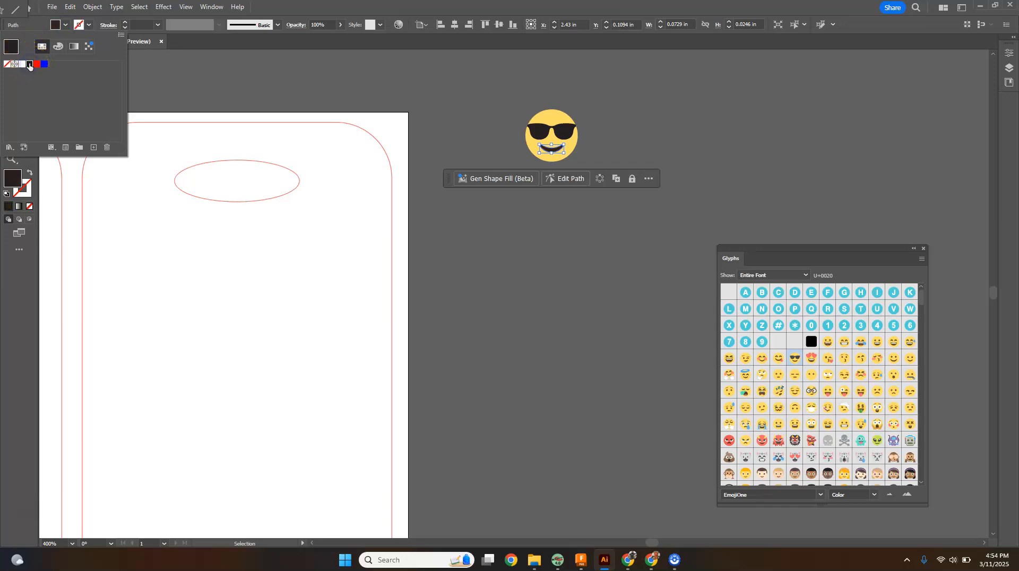
Step: Select the emoji's yellow face circle and set its fill to white
left_click(255, 80)
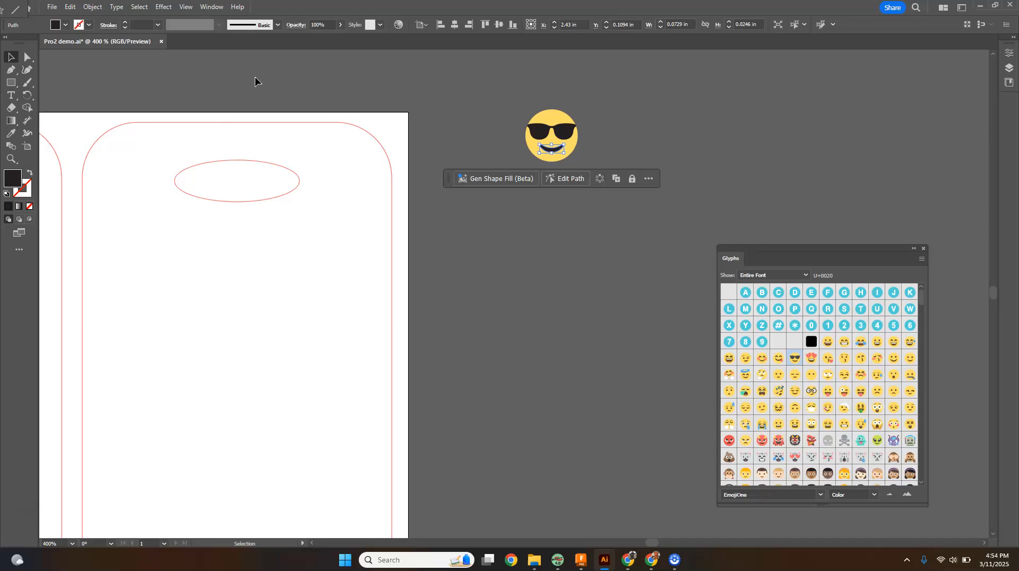
left_click(556, 123)
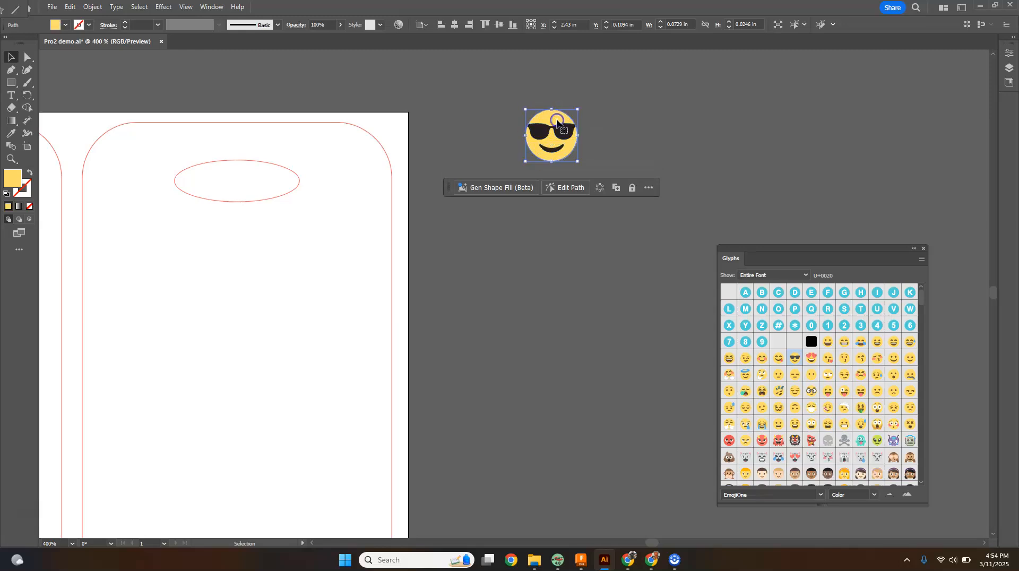
left_click(65, 25)
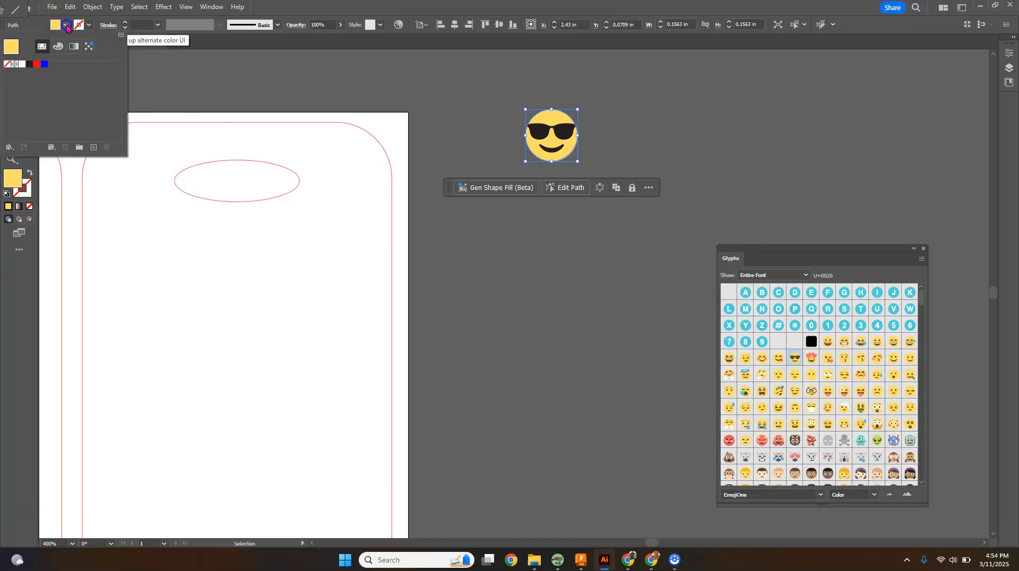
left_click(21, 64)
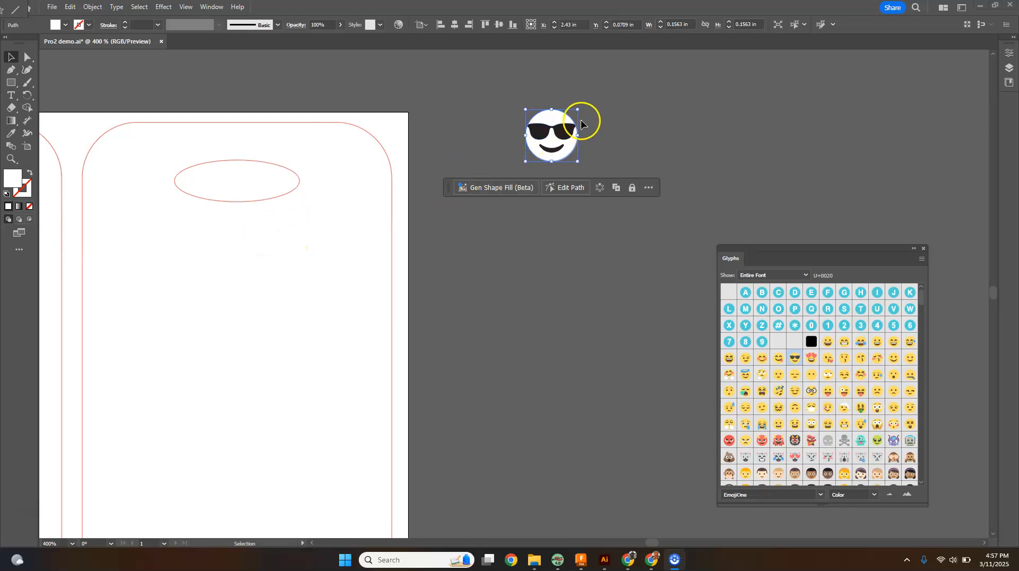
Step: Give the face circle a black stroke with a 0.5 pt weight, then deselect it
left_click(88, 25)
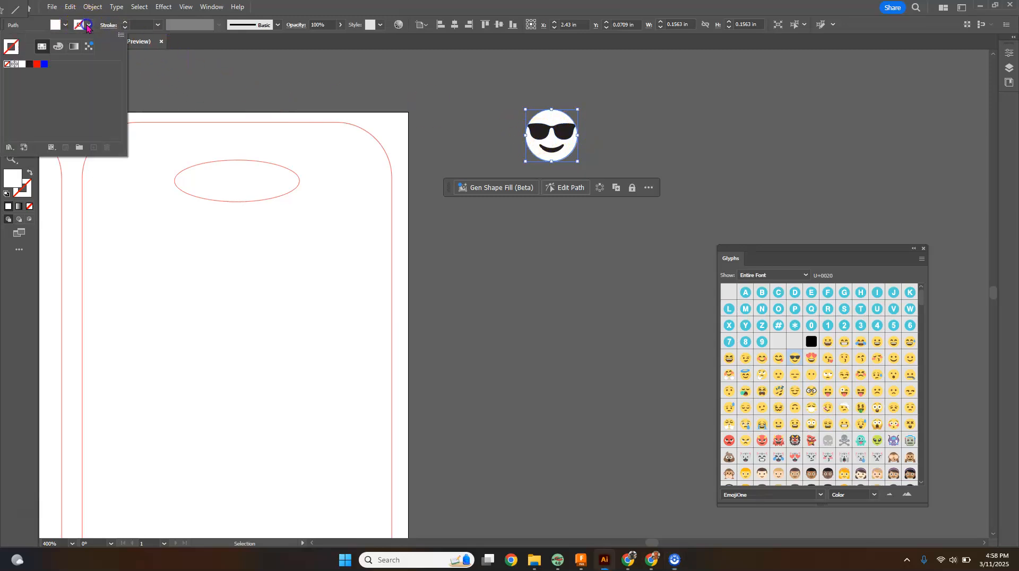
left_click(28, 65)
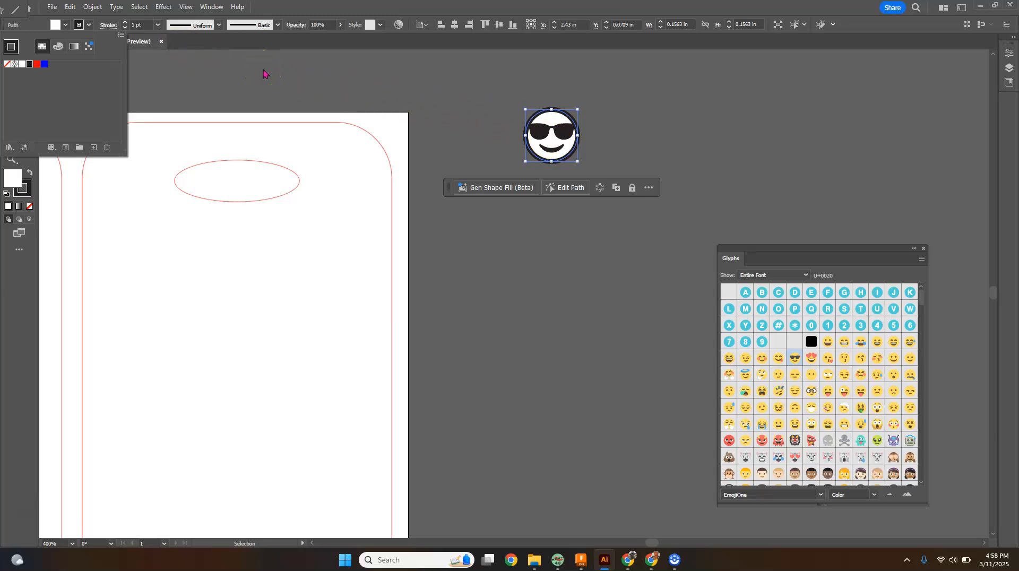
left_click(157, 25)
left_click(158, 24)
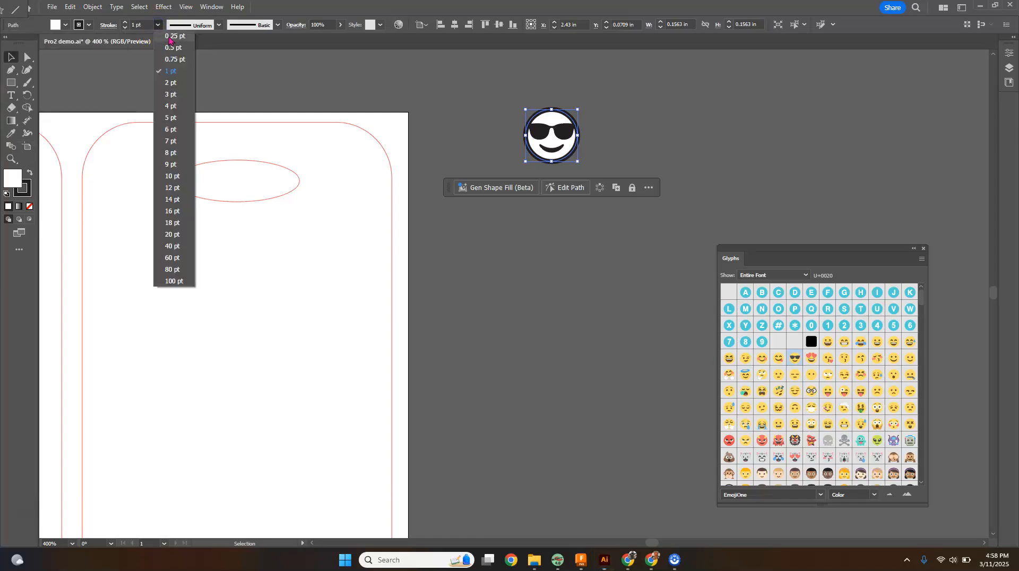
left_click(178, 59)
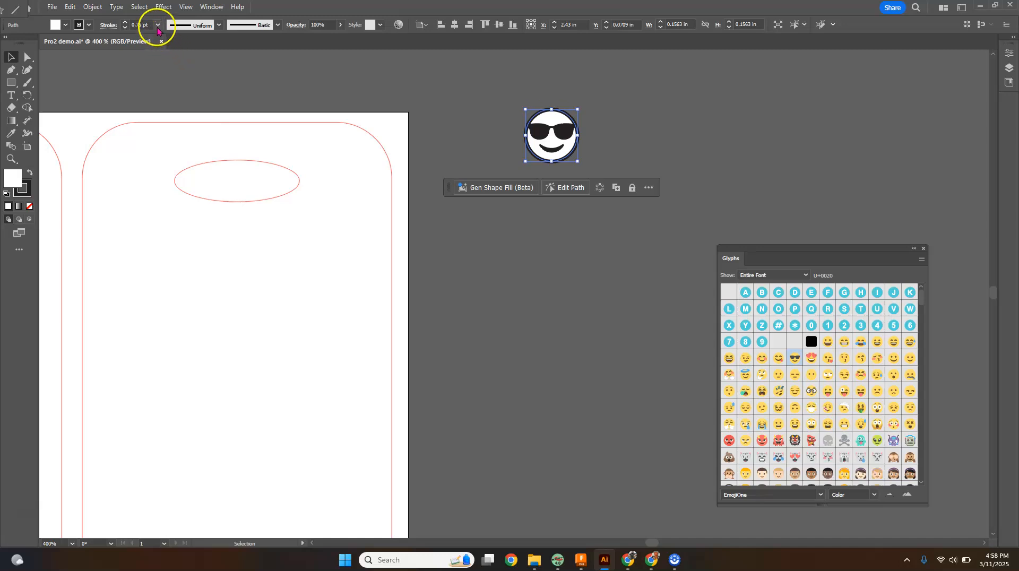
left_click(158, 25)
left_click(182, 58)
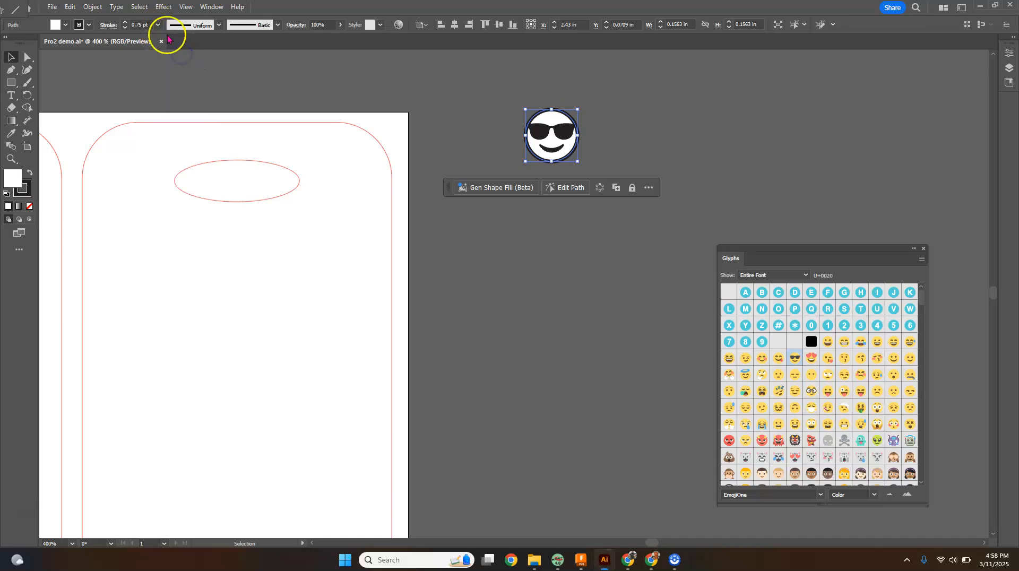
left_click(158, 25)
left_click(171, 47)
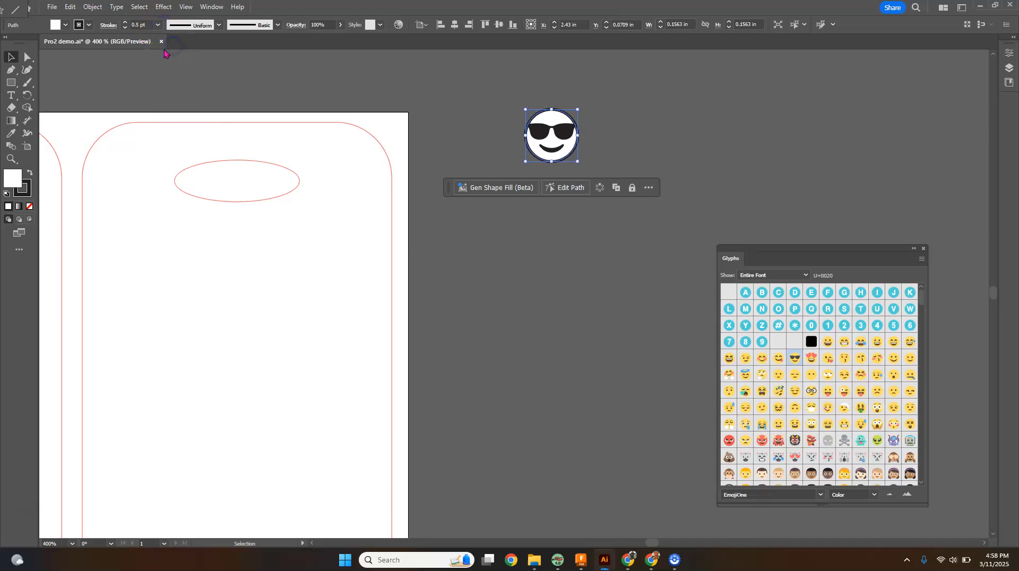
left_click(483, 119)
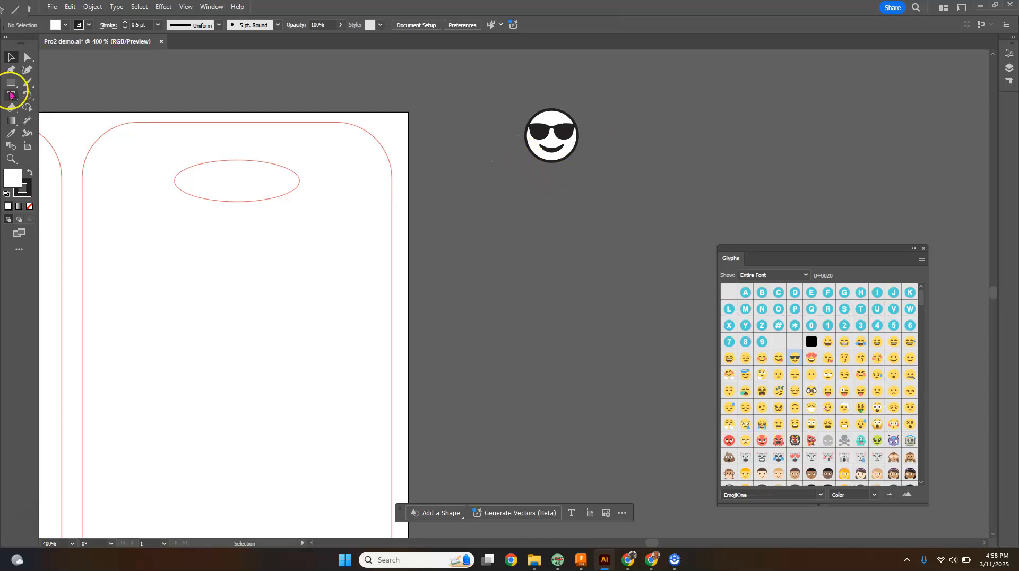
Step: Select all the emoji's parts and group them together
left_click_drag(626, 86, 479, 191)
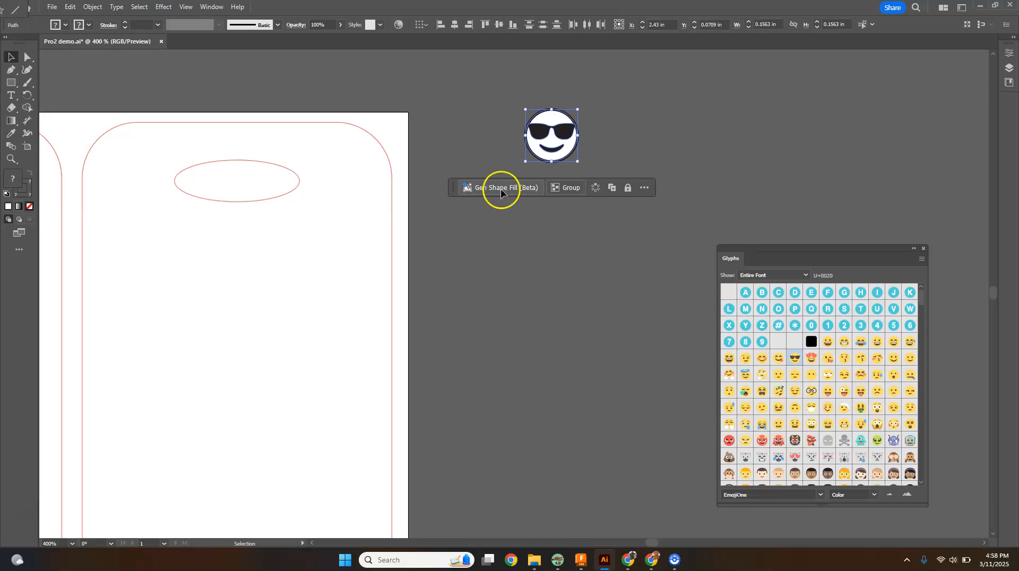
left_click(567, 189)
left_click(565, 143)
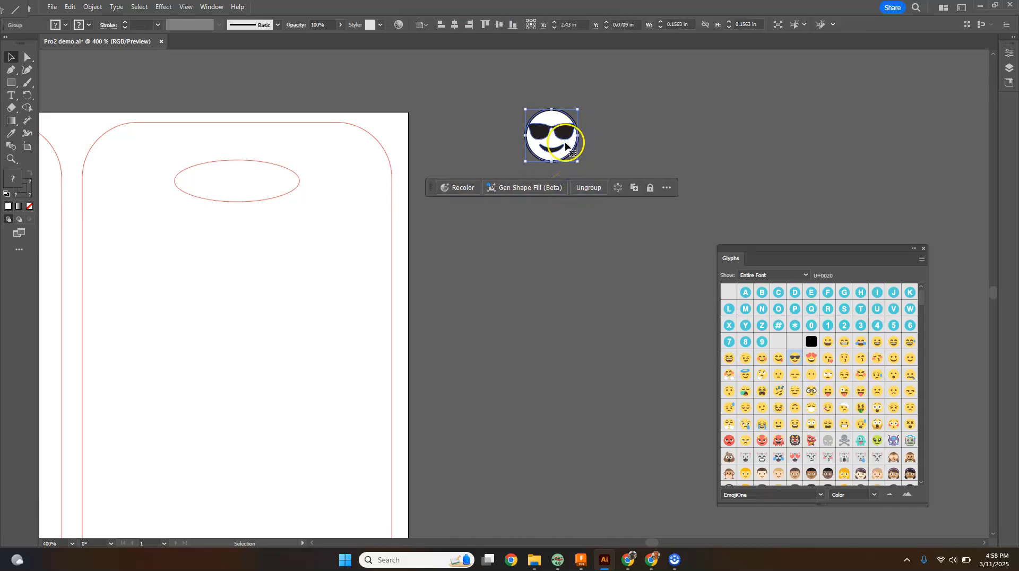
right_click(566, 144)
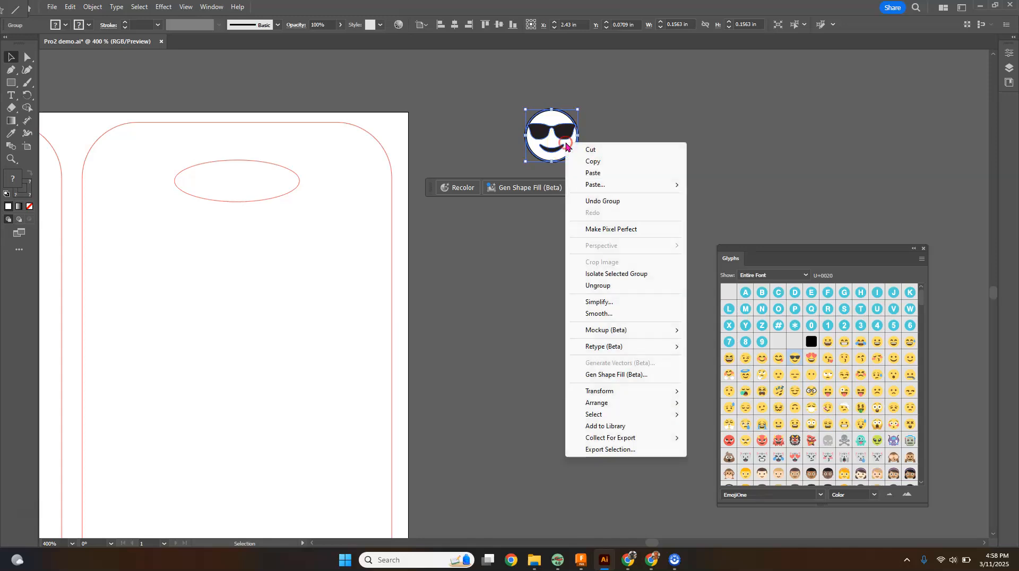
left_click(699, 194)
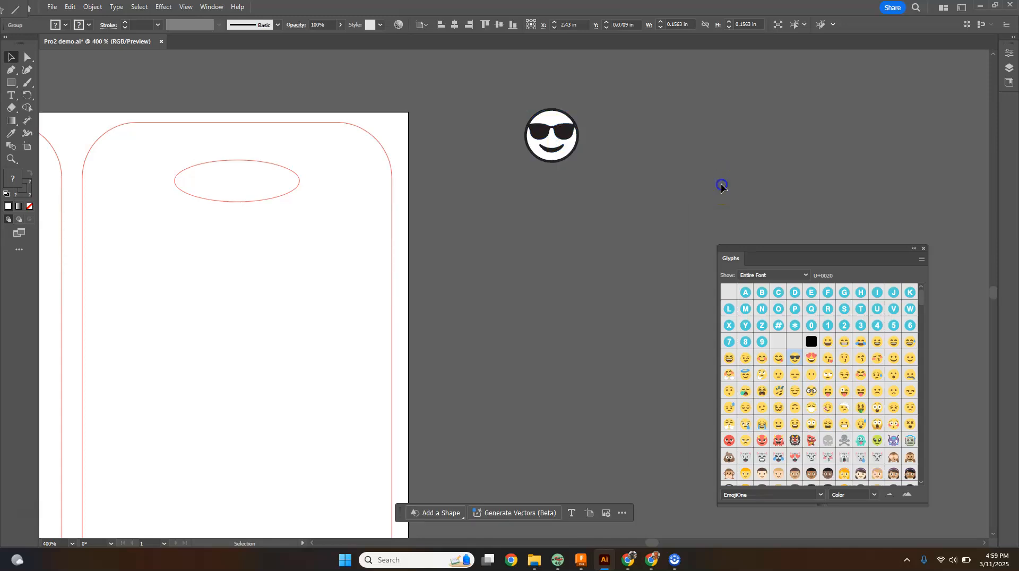
Step: Move the emoji group onto the right-hand tag and scale it to about 0.72 in wide
left_click(568, 144)
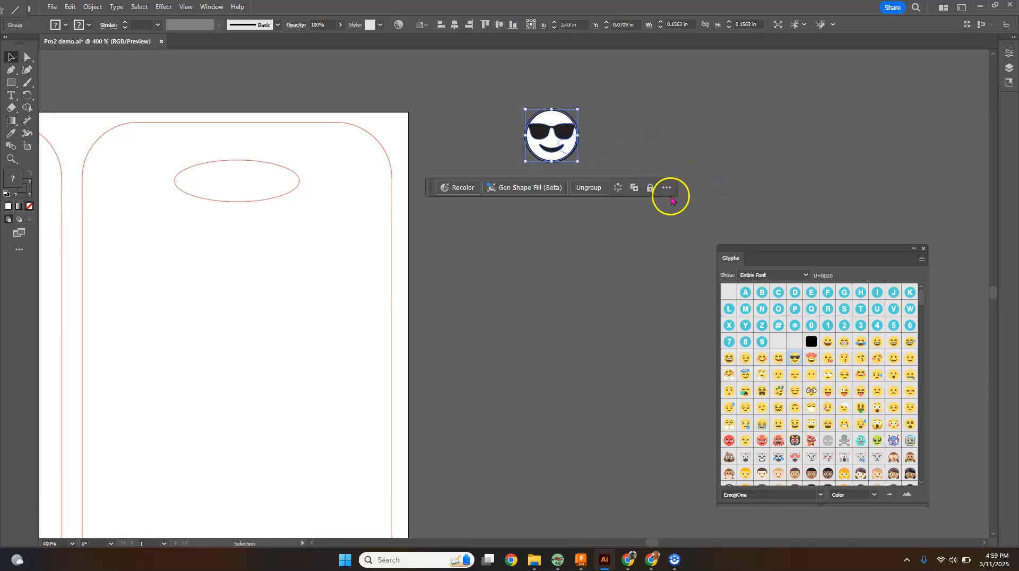
left_click(582, 214)
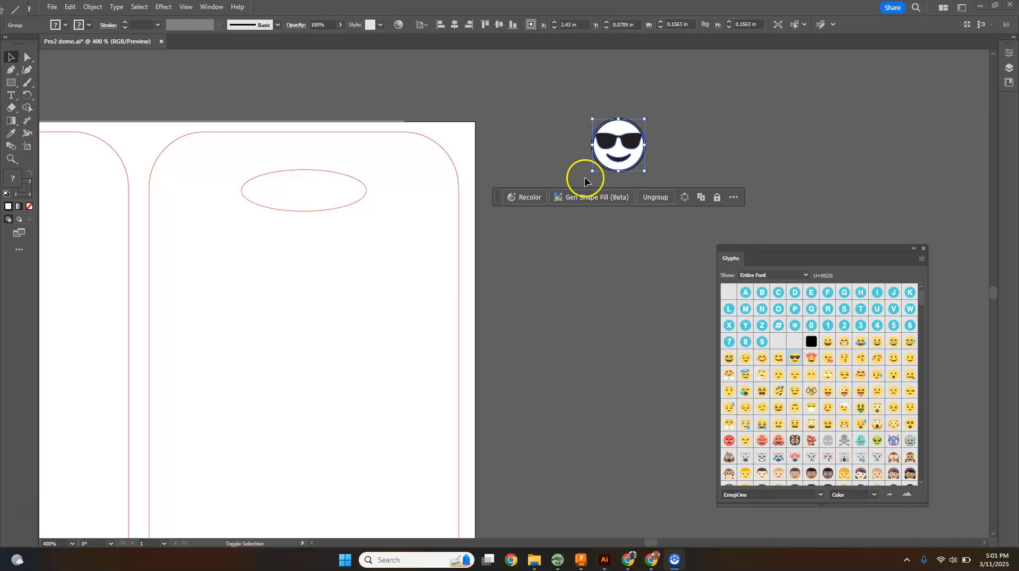
left_click_drag(592, 171, 431, 332)
left_click_drag(590, 211, 355, 327)
scroll(355, 328, "down", 2)
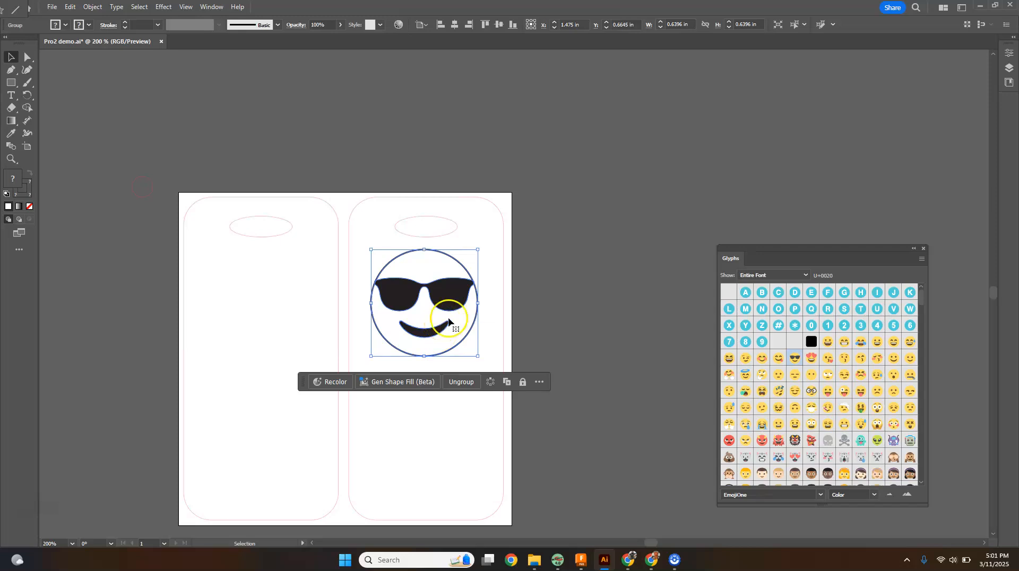
left_click_drag(477, 357, 485, 376)
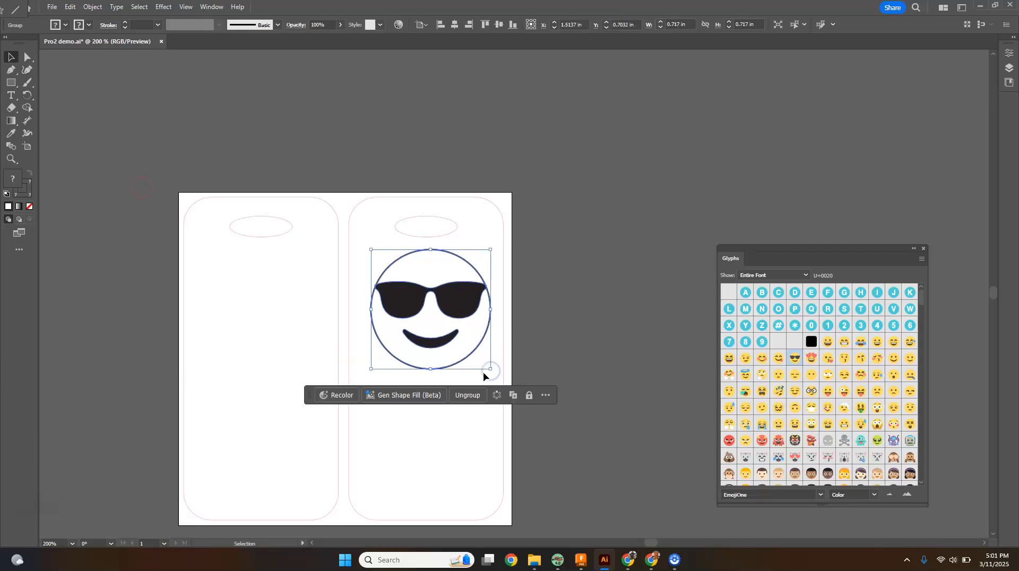
mouse_move(454, 304)
left_mouse_down()
mouse_move(438, 312)
mouse_move(449, 317)
left_mouse_up()
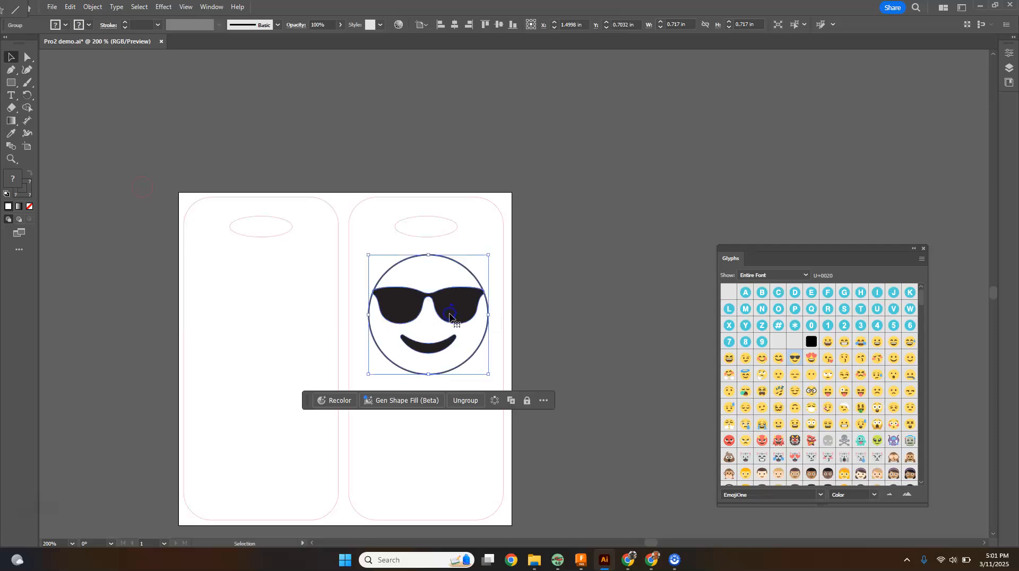